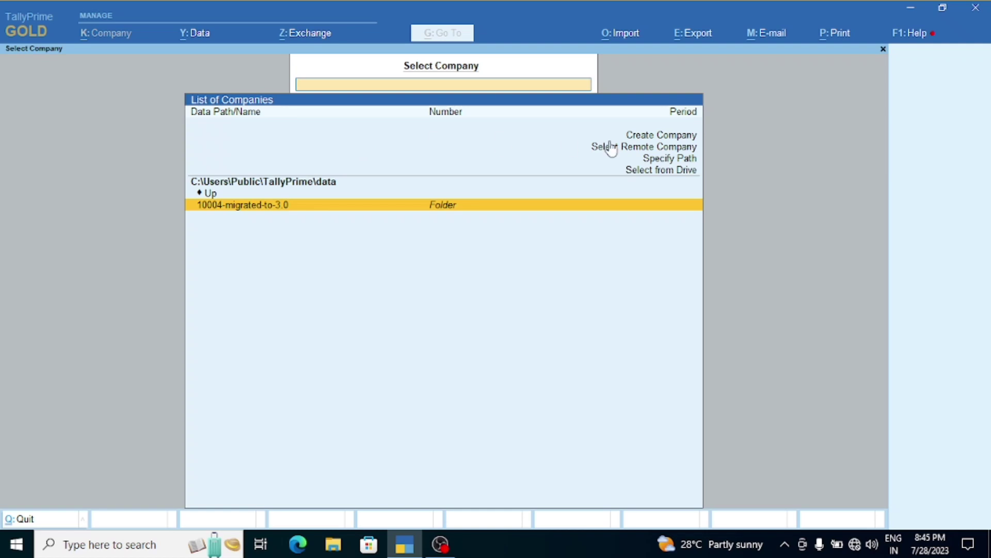
Step: Start a new company named Global Electronics with its State set to Kerala
click(645, 137)
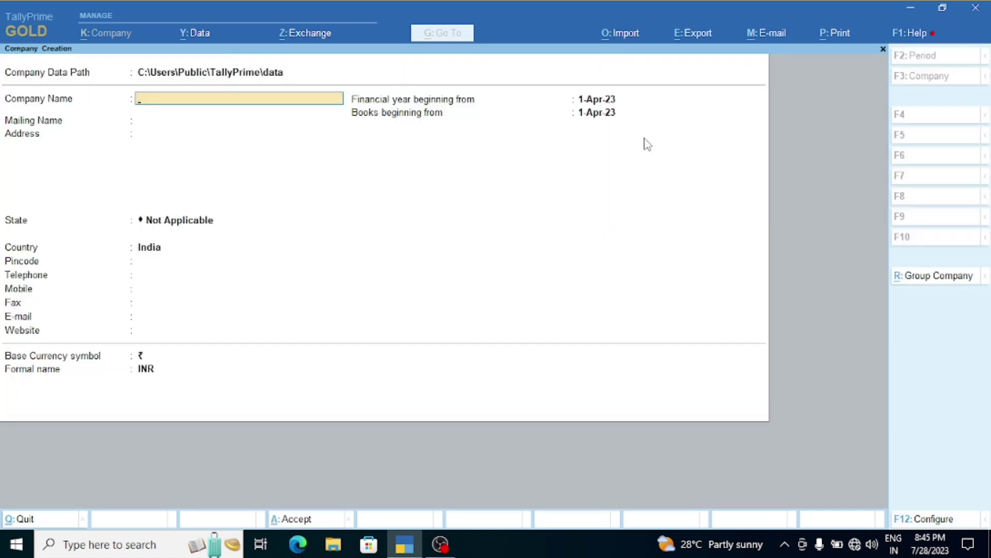
text(Global Electronics)
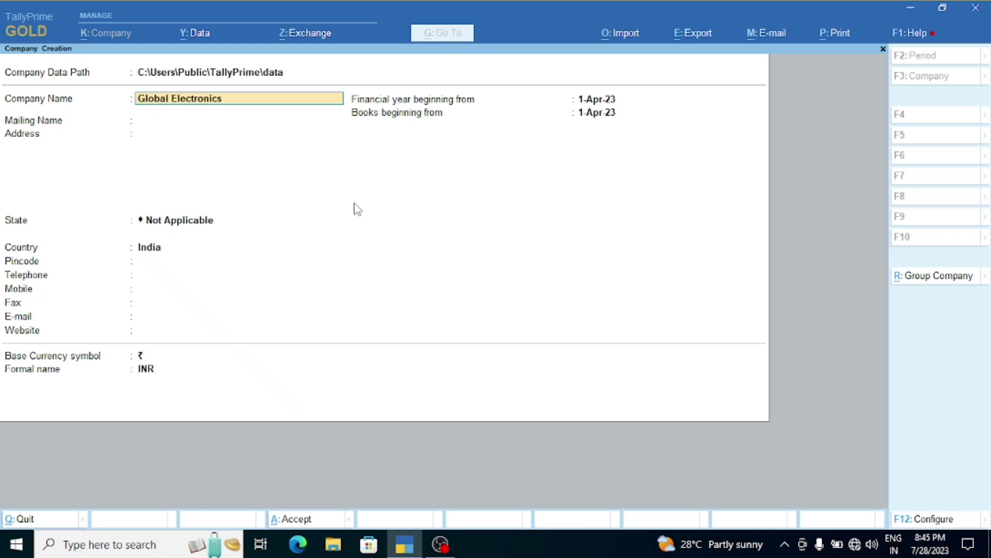
key(Return)
key(Return)
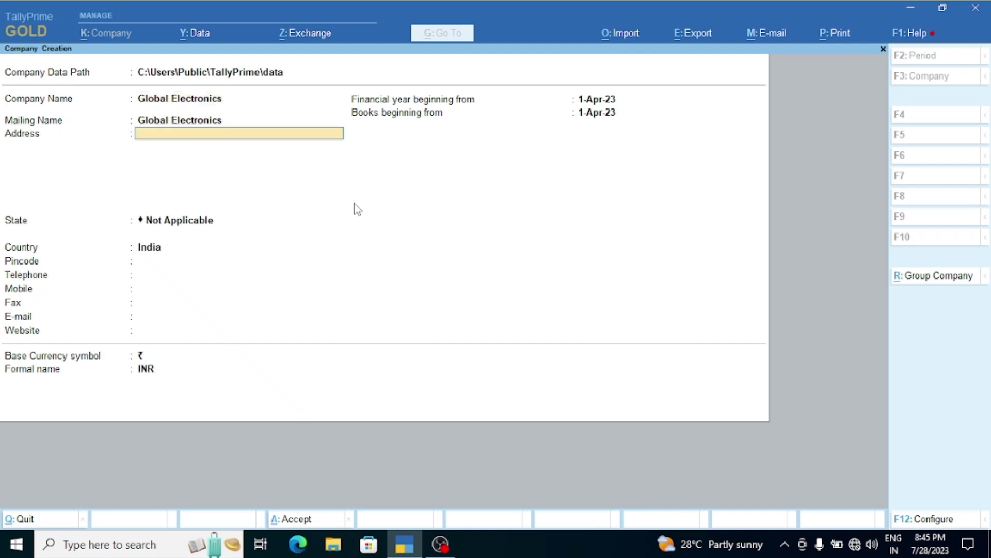
key(Return)
text(Ke)
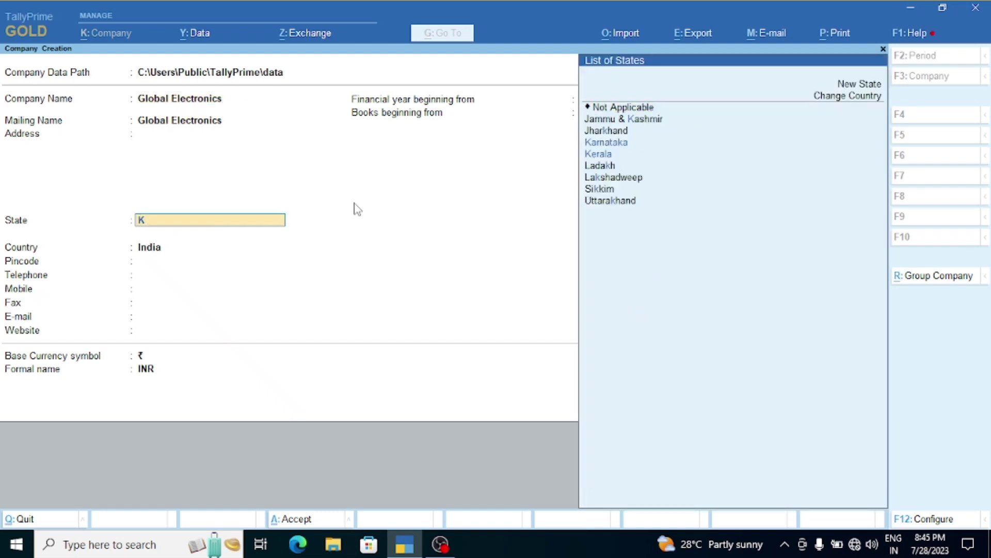
key(Return)
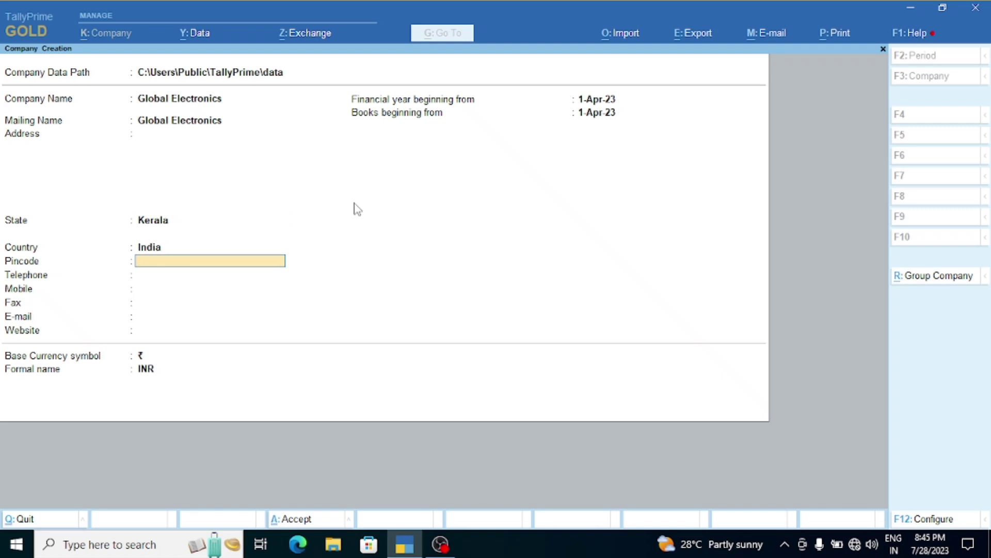
key(Return)
key(Return)
key(Return)
key(Return)
key(Return)
key(Return)
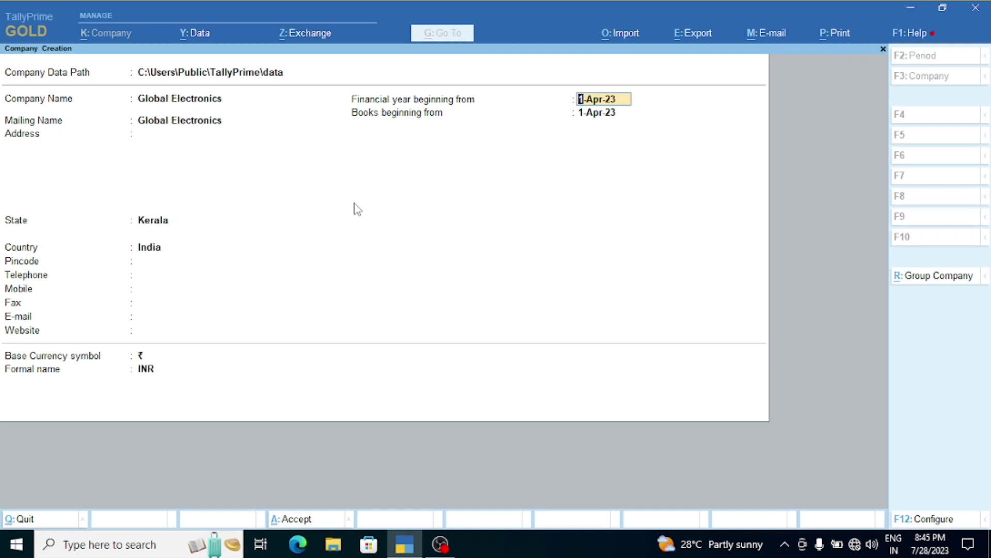
Step: Keep 1-Apr-23 as the financial year start and set books beginning from to 1-May-23
key(Return)
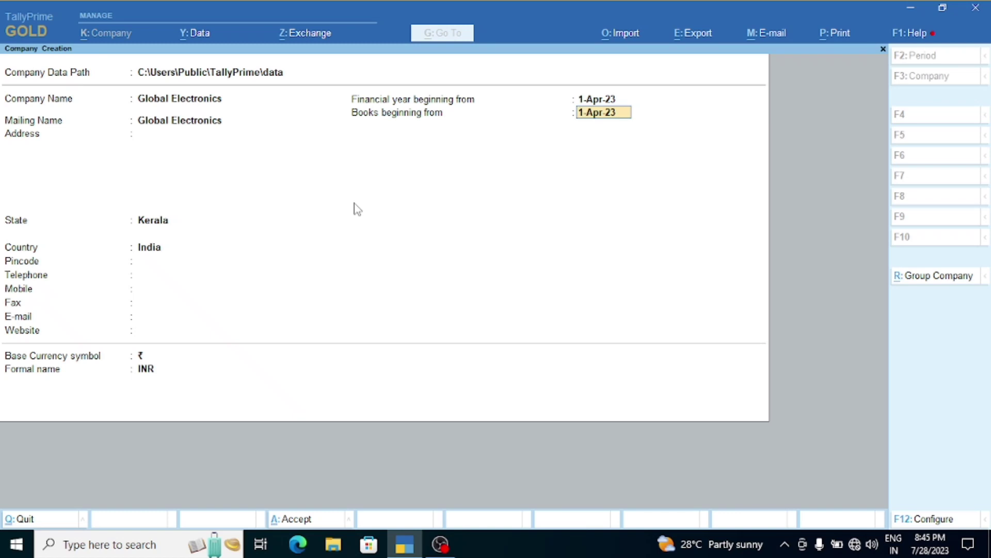
key(Return)
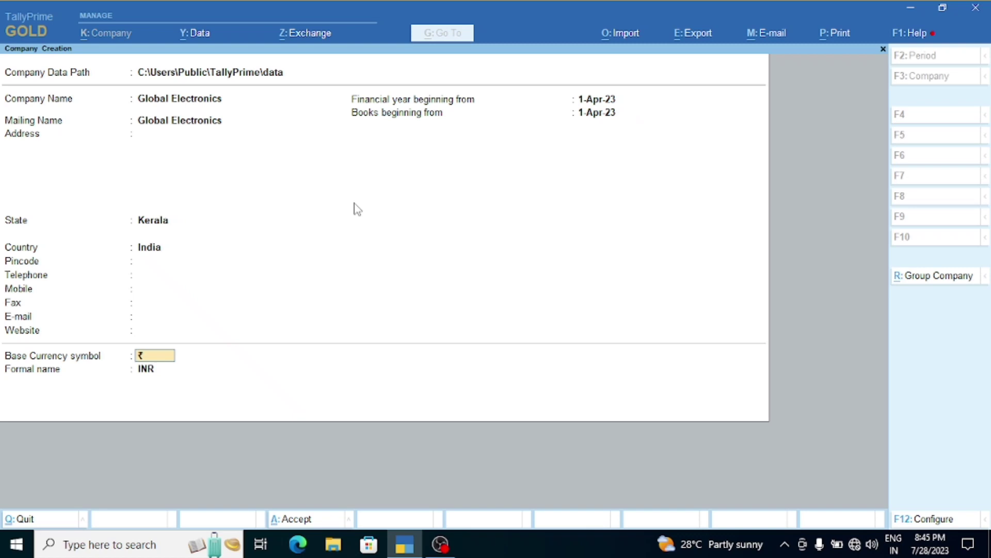
key(Return)
key(Escape)
key(n)
key(BackSpace)
key(BackSpace)
key(BackSpace)
key(Return)
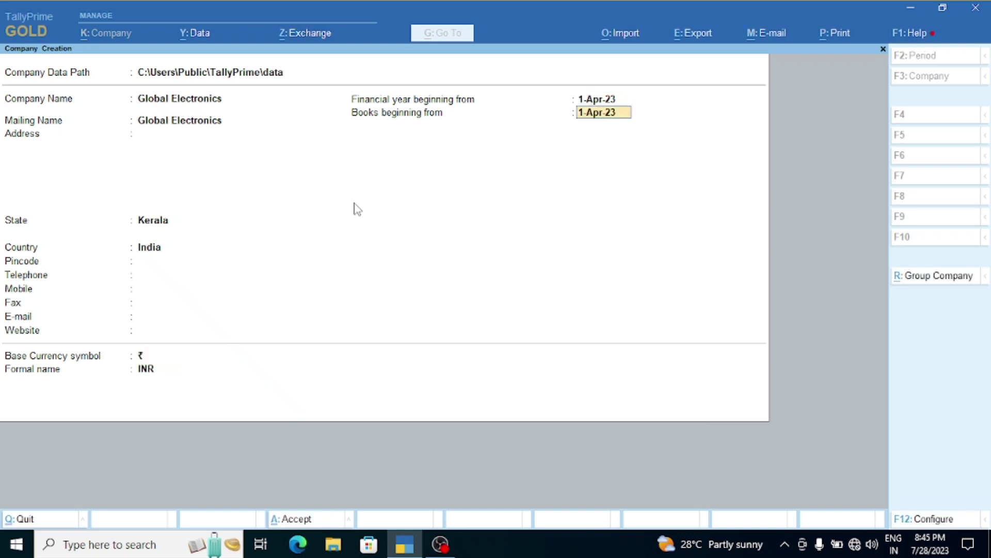
text(1/5/23)
key(Return)
key(Return)
key(Return)
key(Return)
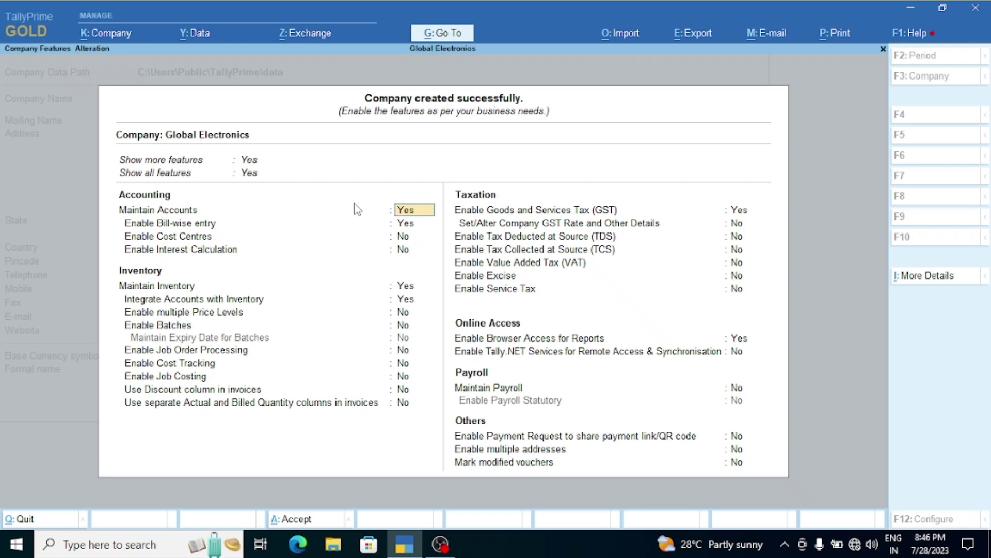
Step: Move through Company Features, keep Enable GST at Yes, and bring up the Kerala GST Details
key(Return)
key(Return)
key(Return)
key(Return)
key(Return)
key(Return)
key(Return)
key(Return)
key(Return)
key(Return)
key(Return)
key(Return)
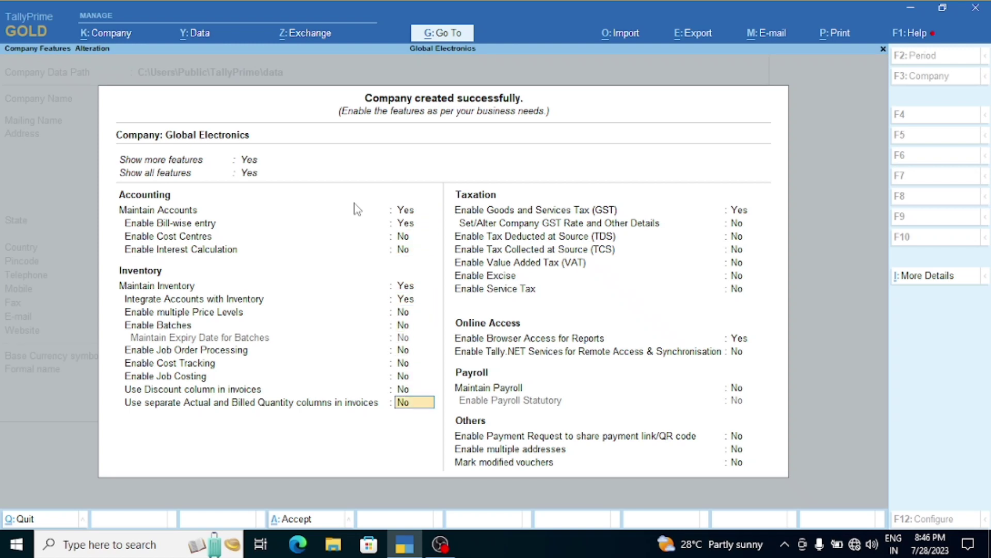
key(Return)
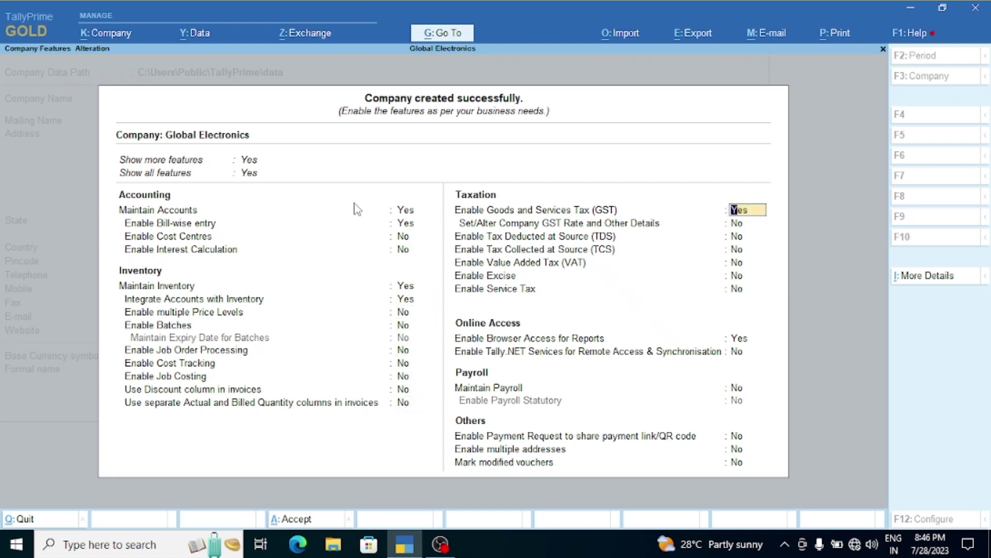
key(Return)
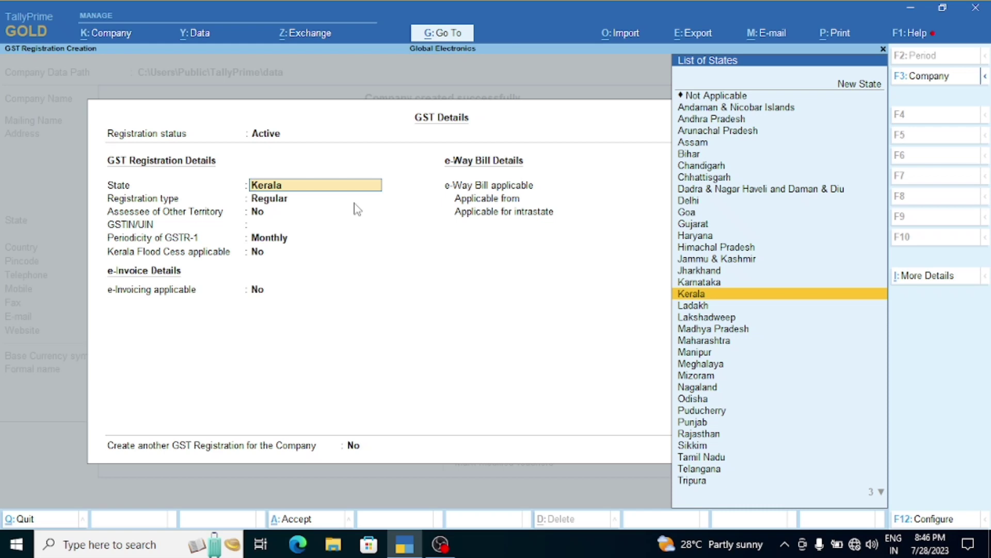
Step: Keep Kerala with Regular registration and enter the company's GSTIN
key(Return)
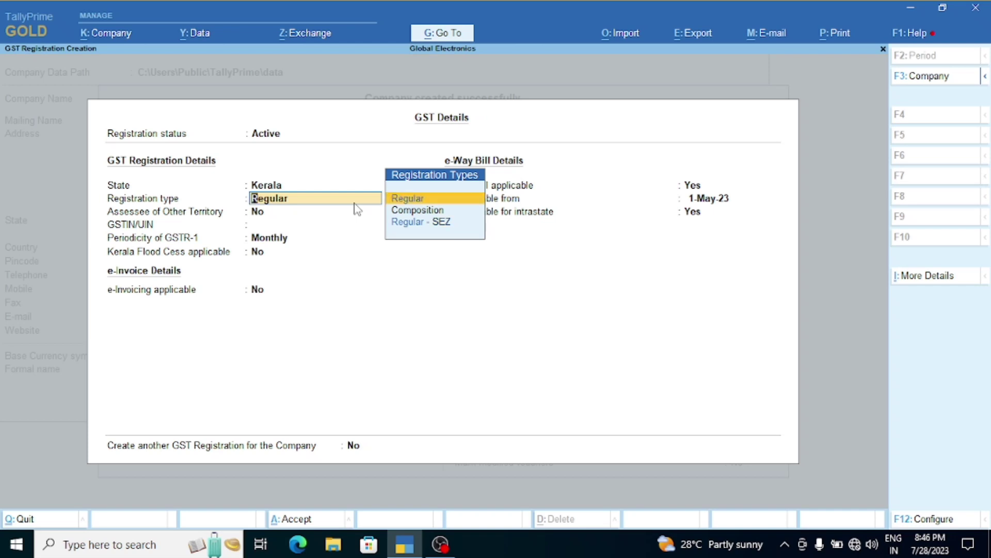
key(Return)
key(Return)
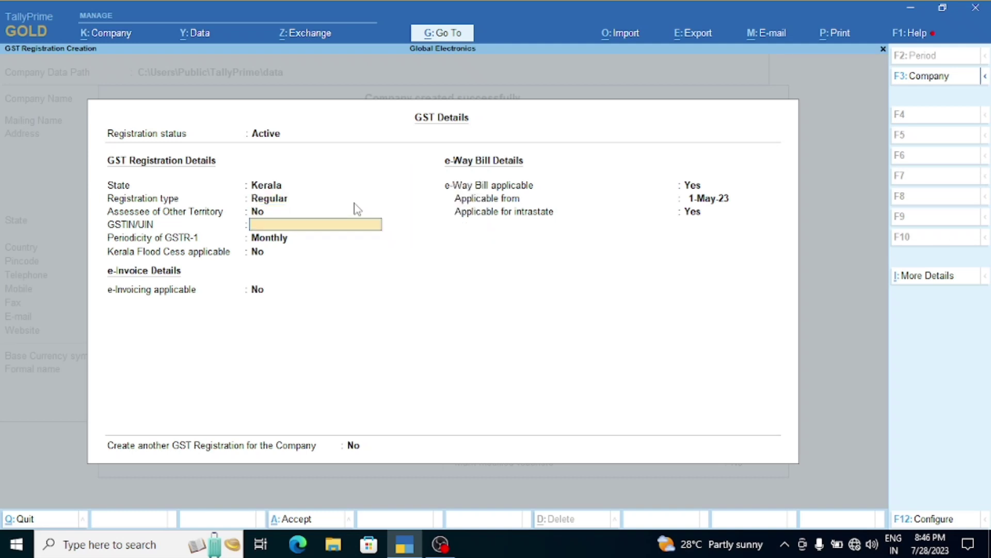
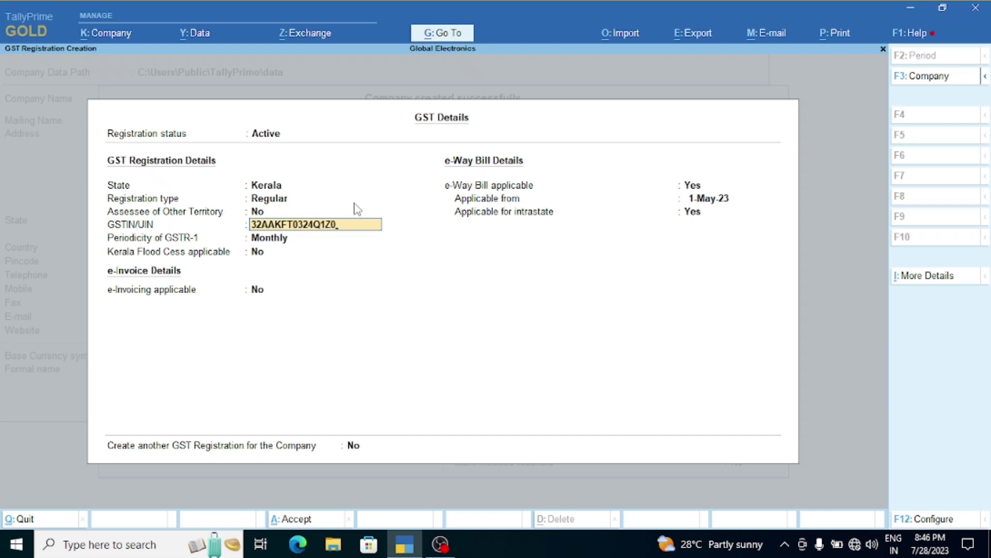
key(Return)
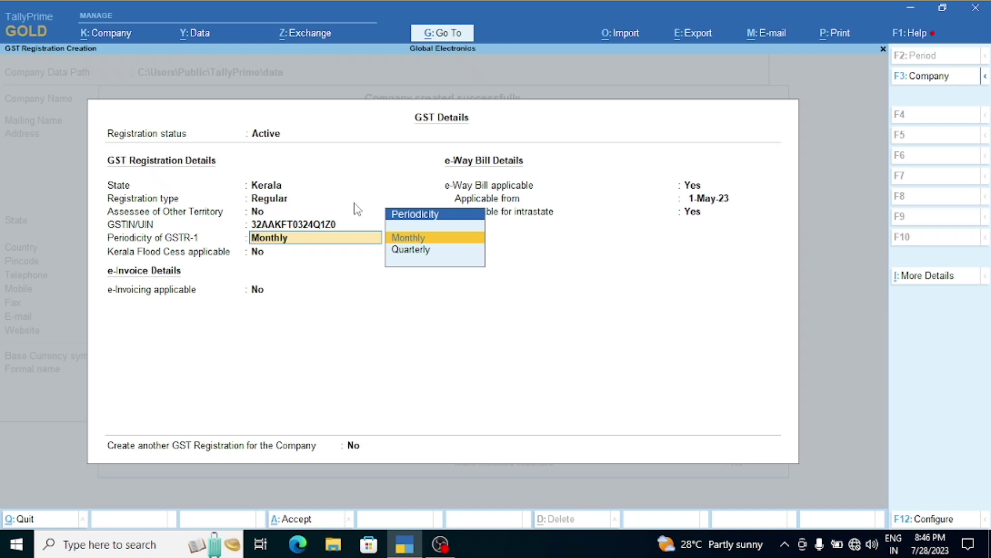
Step: Keep Monthly GSTR-1 and Kerala Flood Cess not applicable, then accept the GST details
key(Return)
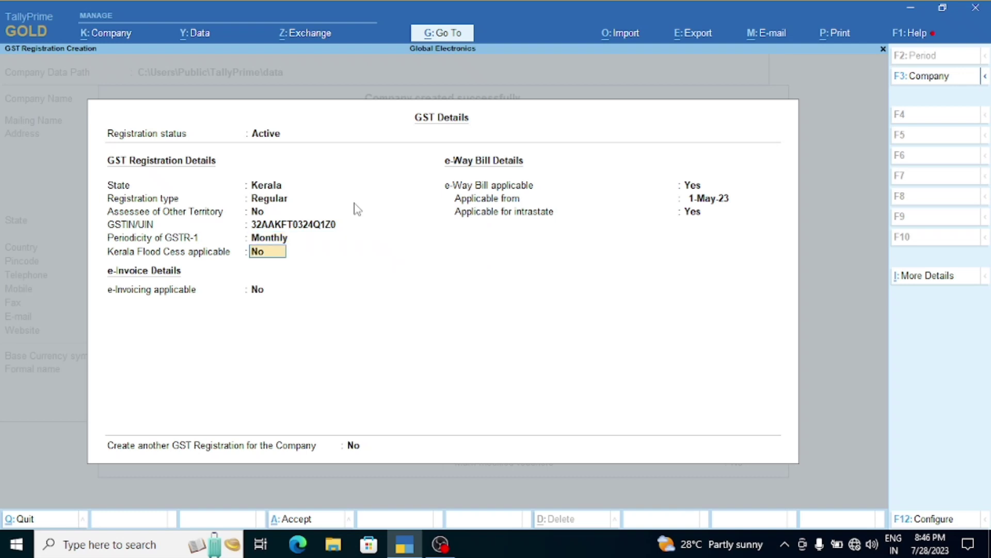
key(Return)
key(Return)
key(Return)
key(Return)
key(Return)
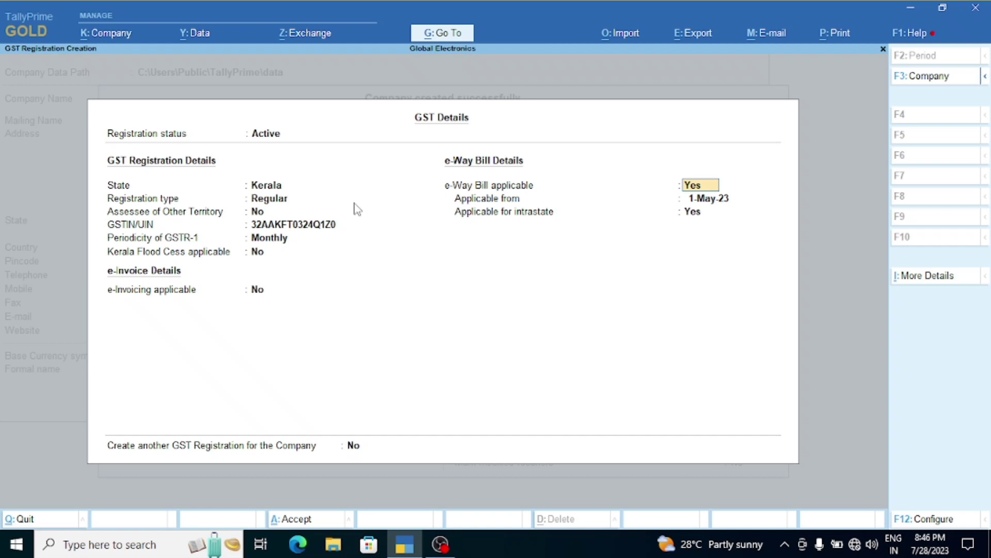
key(Return)
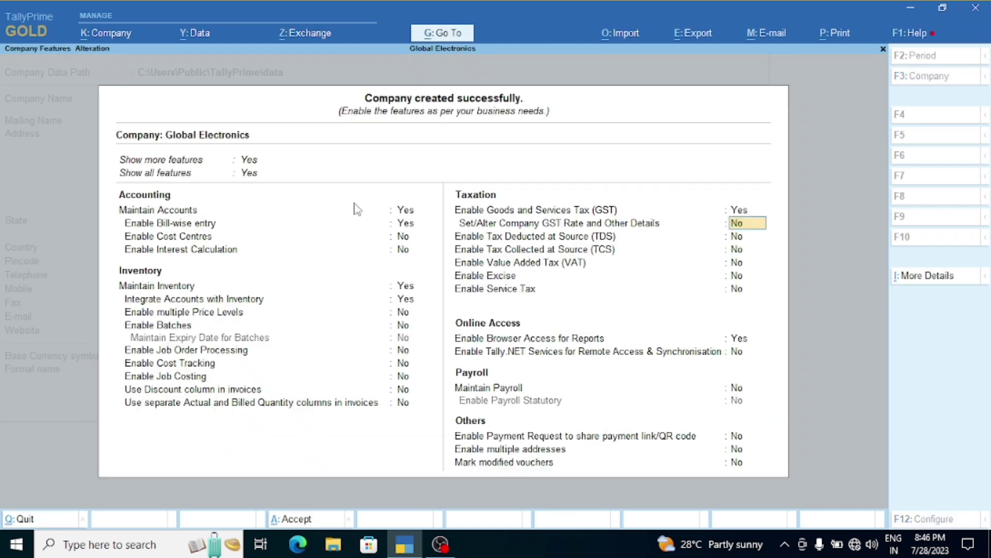
key(Up)
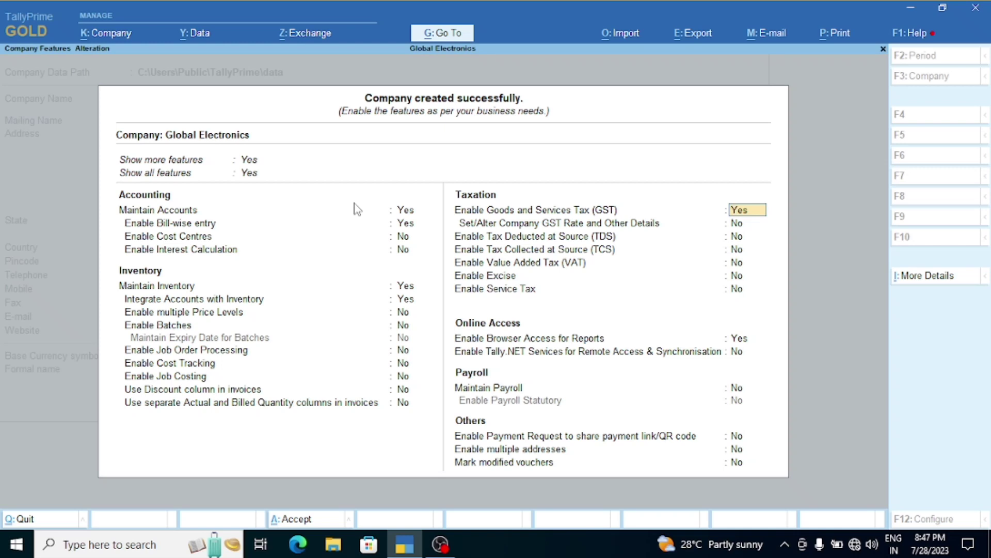
Step: Leave the Kerala registration unchanged and set Create another GST Registration to Yes
key(Return)
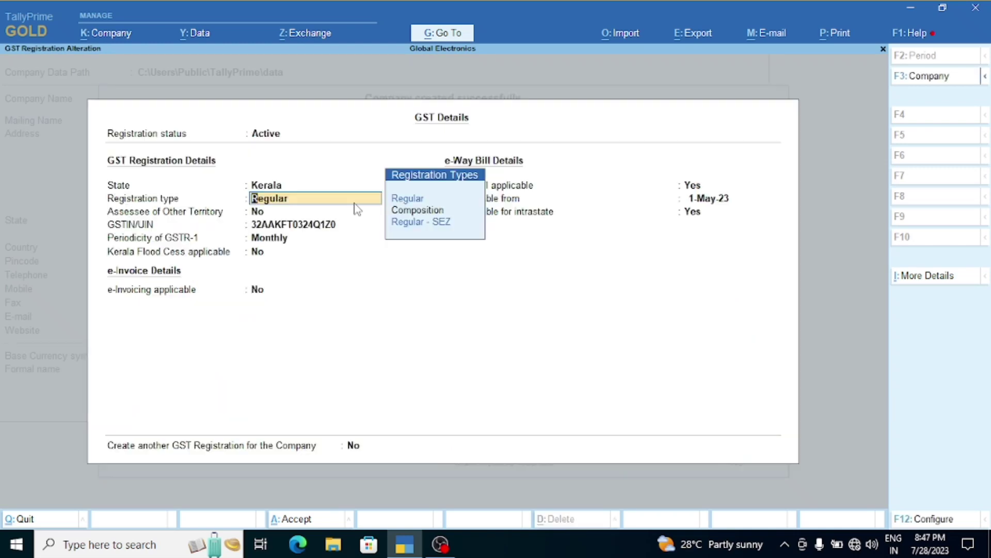
key(Return)
key(Return)
key(Return)
key(Return)
key(Return)
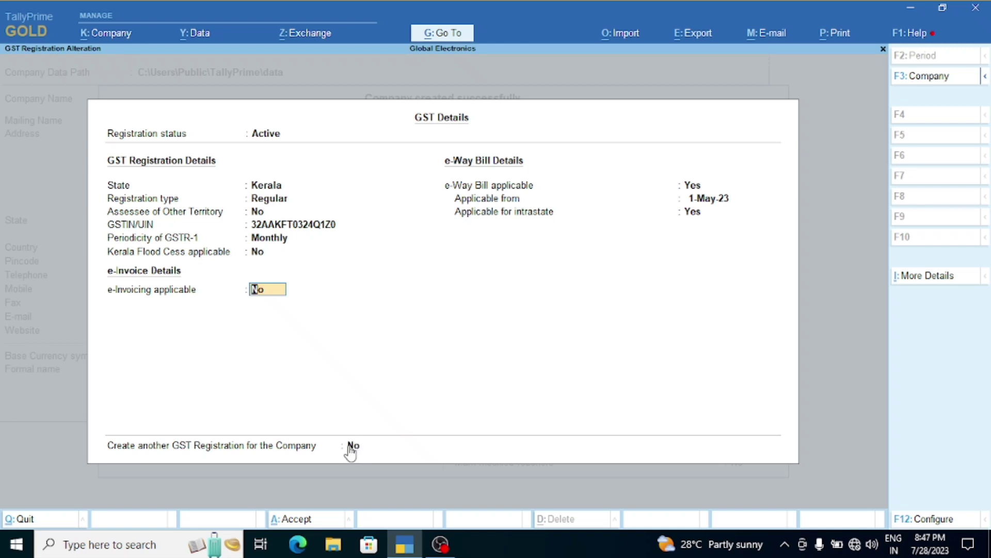
click(351, 446)
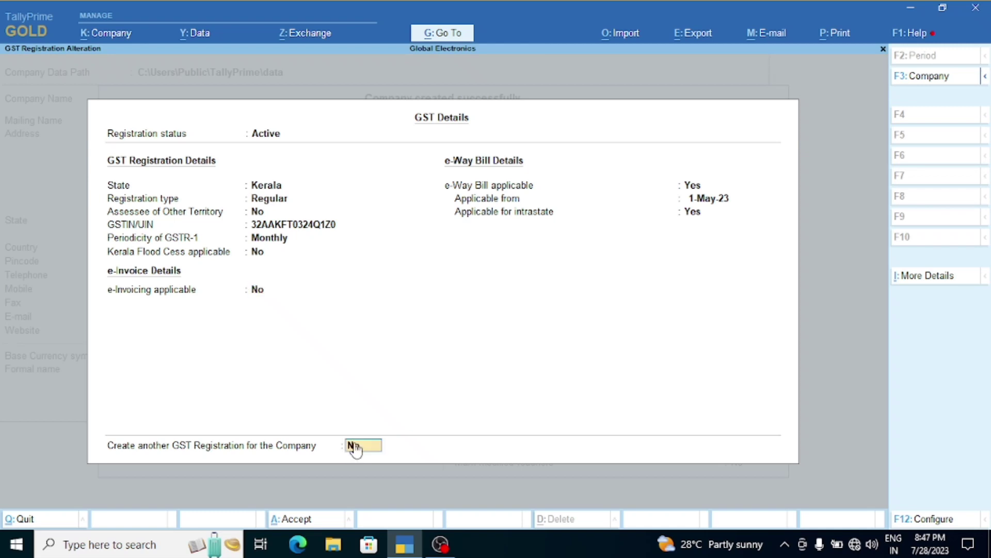
text(y)
key(Return)
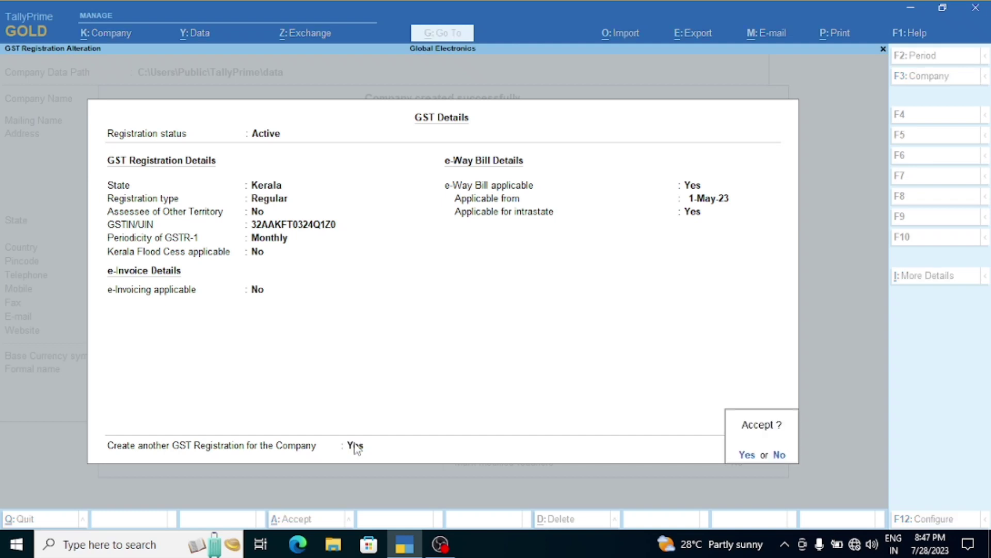
key(Return)
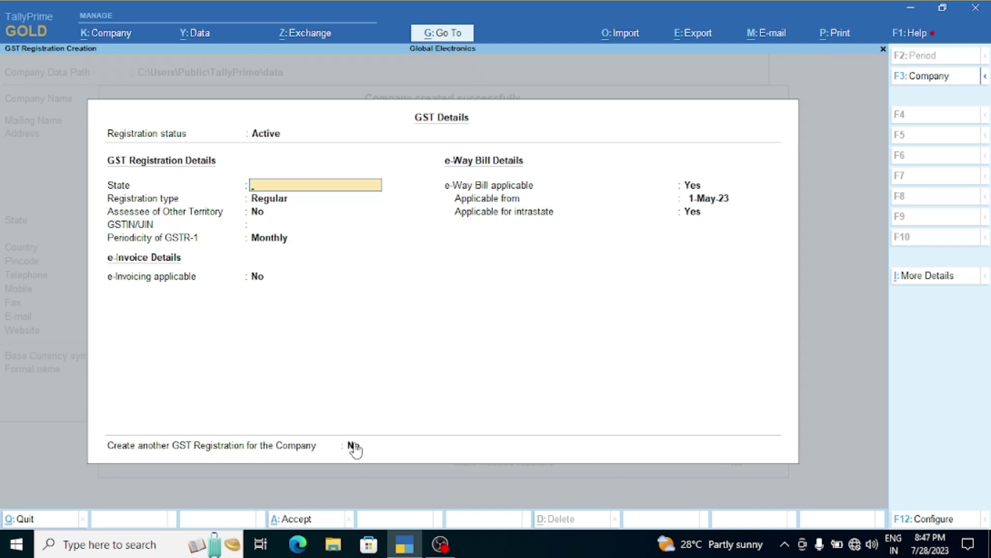
Step: Fill the second registration with State Karnataka, Regular type, Other Territory No, and its GSTIN
text(Kar)
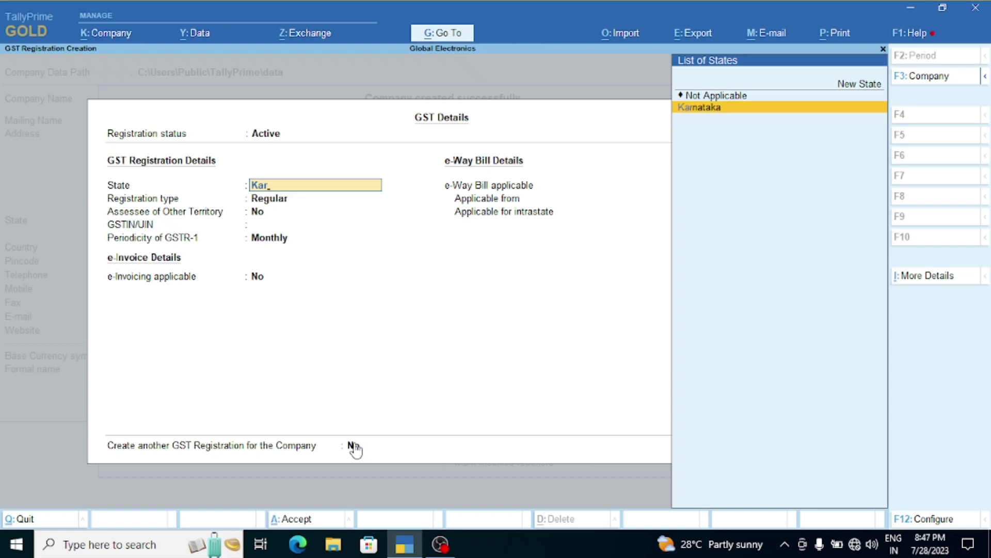
key(Return)
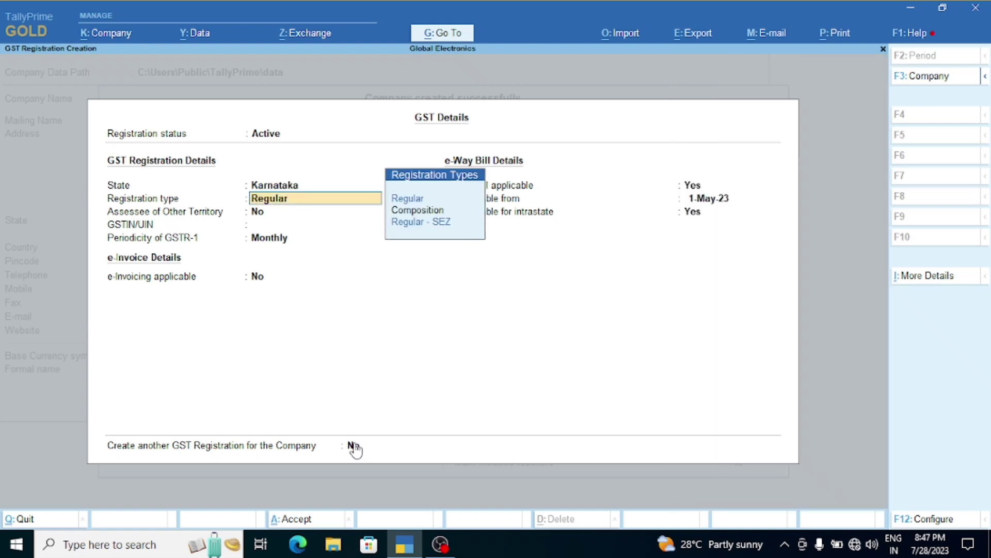
key(Return)
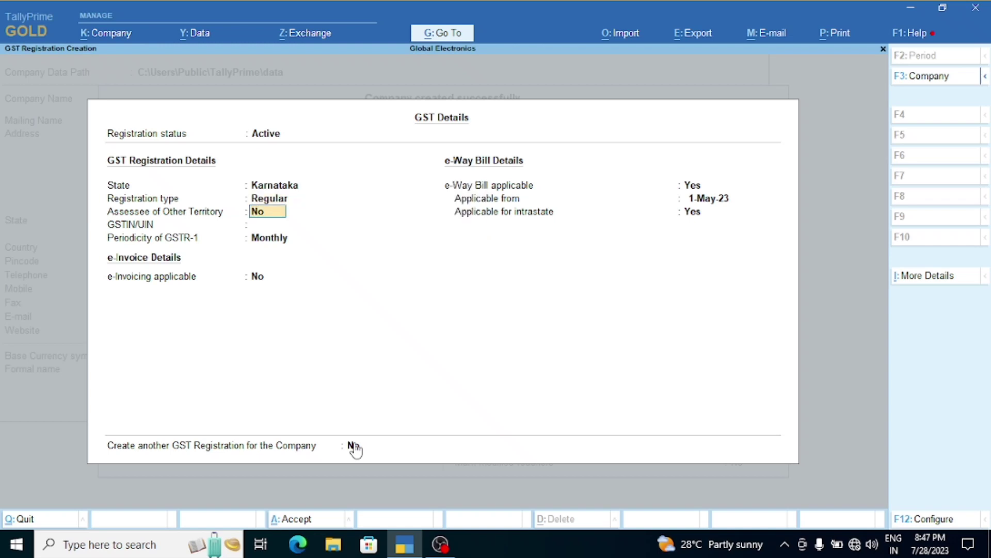
key(Return)
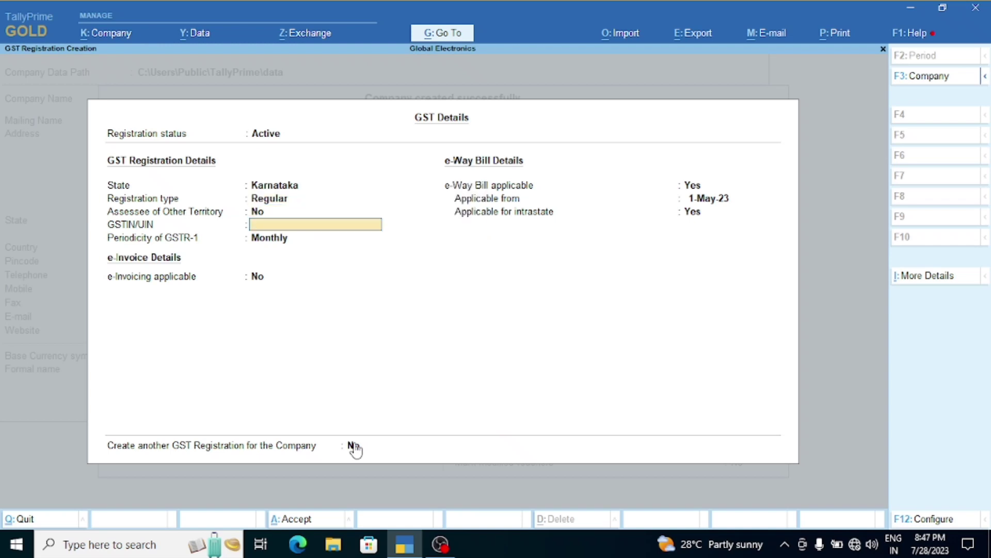
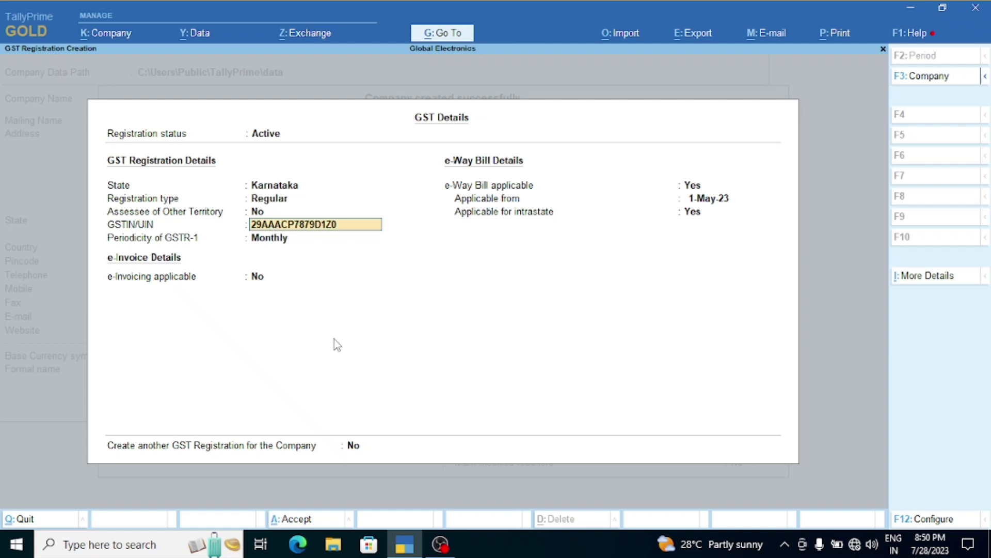
key(Return)
key(Return)
key(Return)
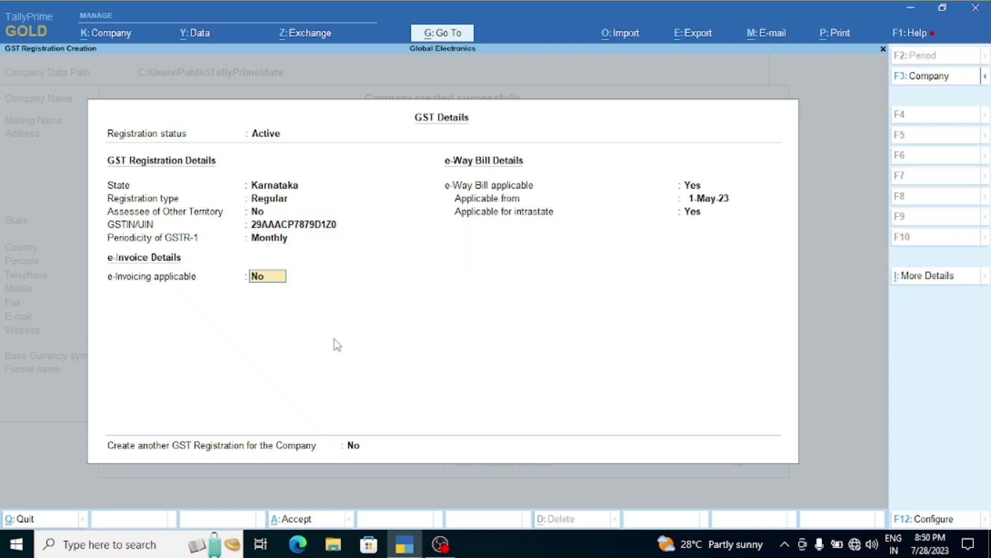
key(Return)
key(Return)
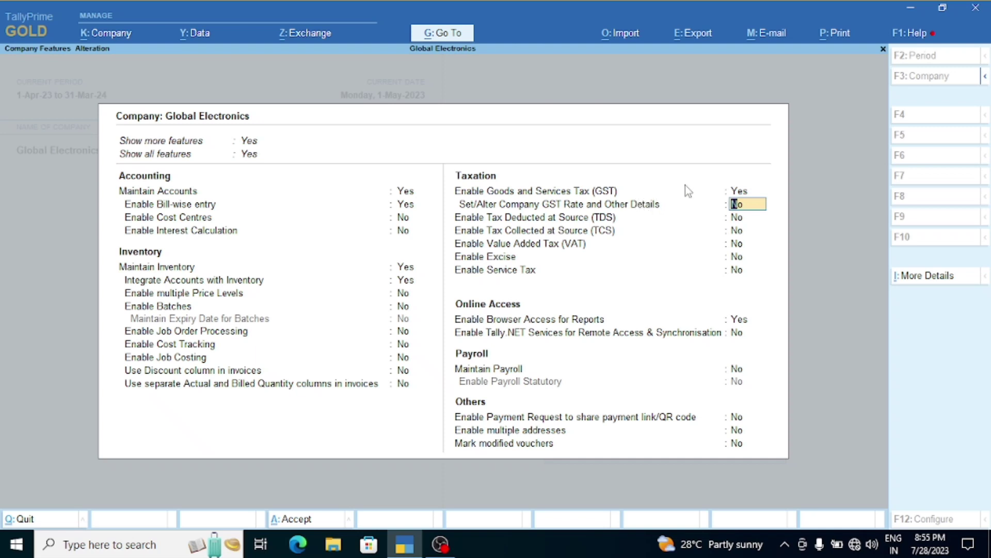
Step: Check that the Karnataka and Kerala registrations are listed, then save the company features
click(739, 190)
click(741, 191)
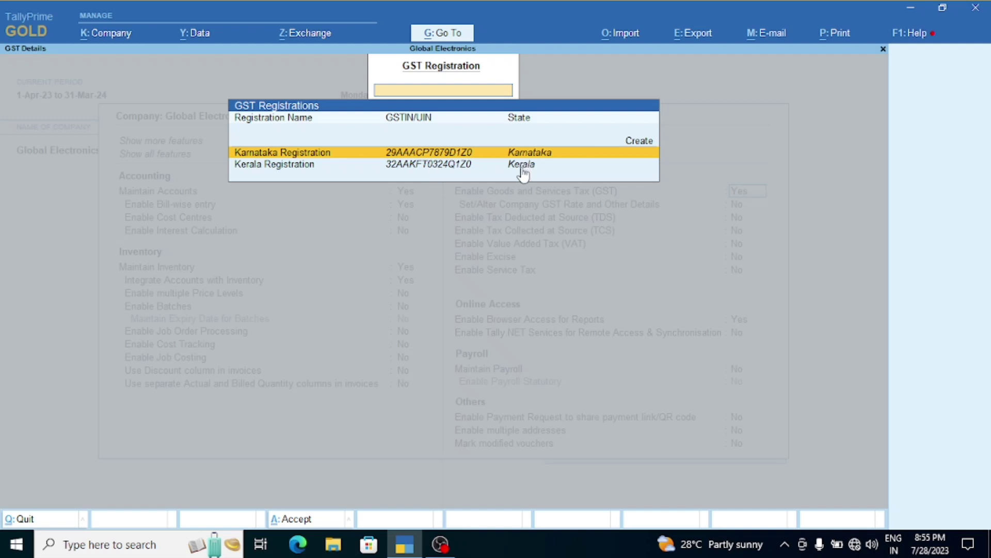
key(Escape)
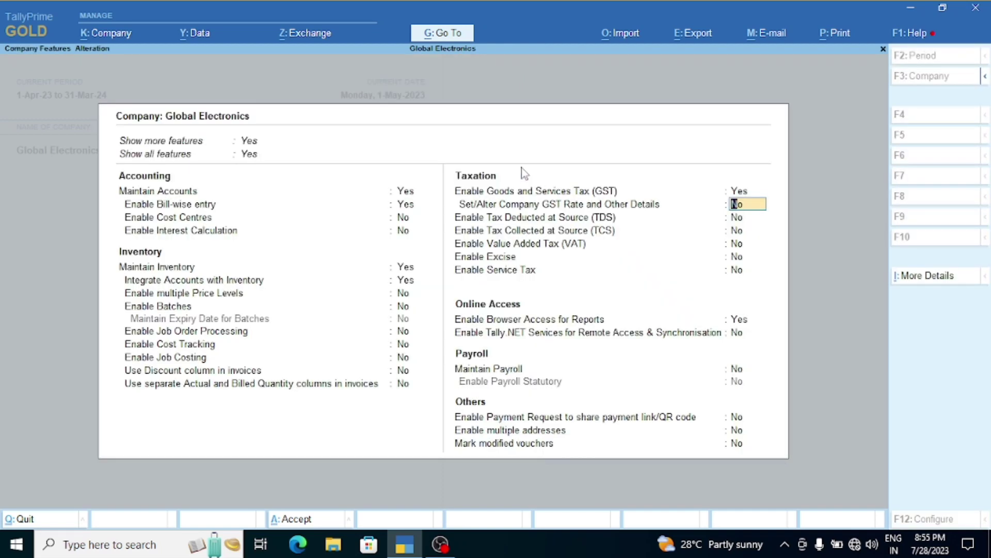
key(ctrl+a)
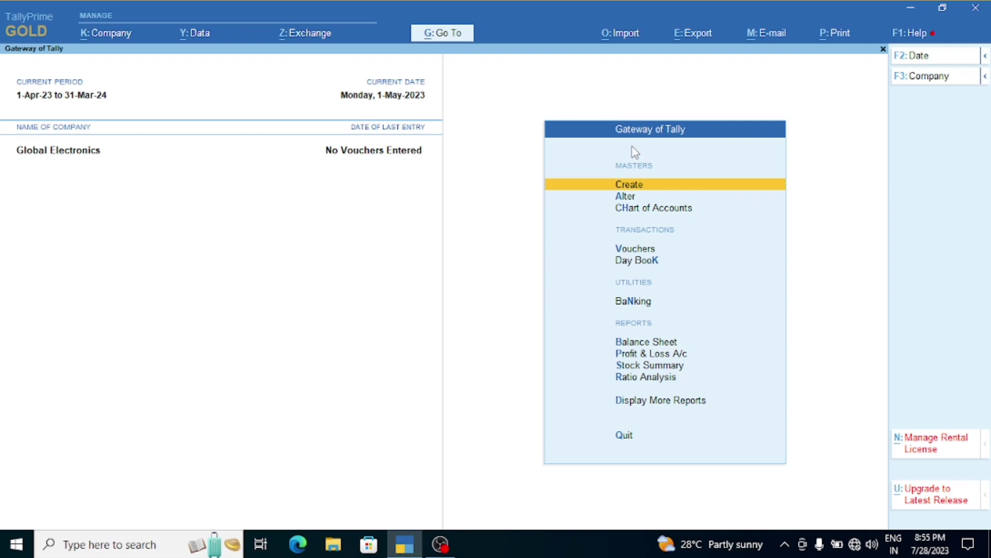
Step: From Create, start a GST Registration master, then close the blank form back to the masters list
click(641, 187)
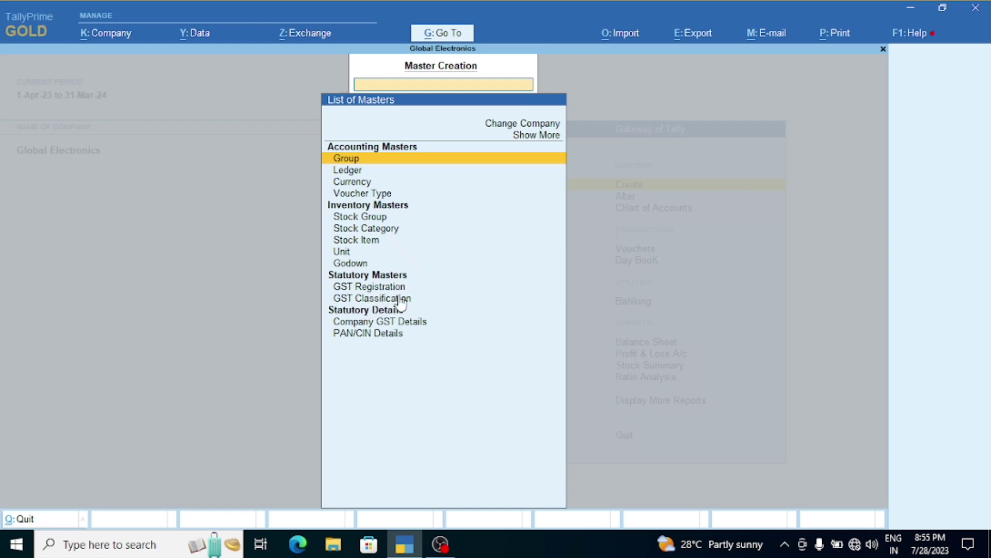
click(380, 288)
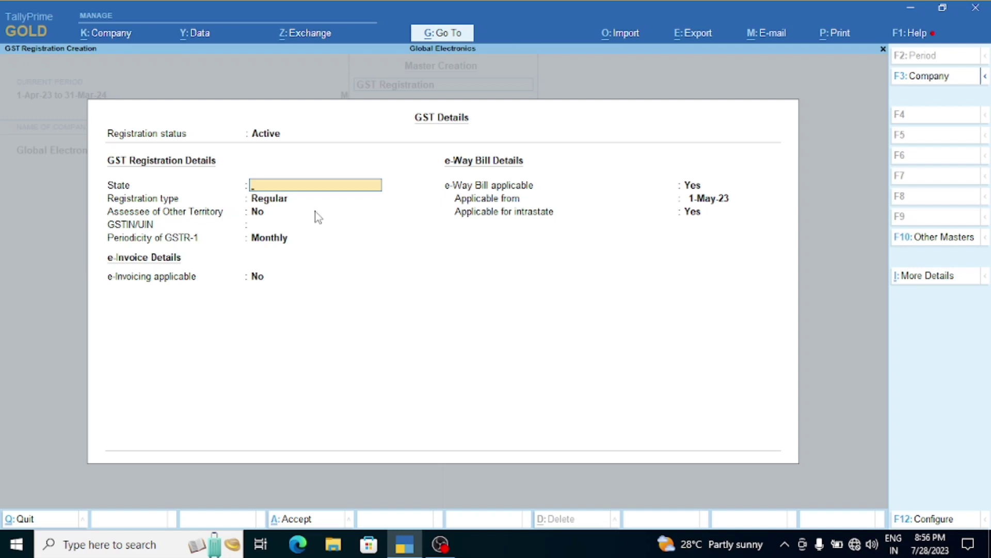
key(Escape)
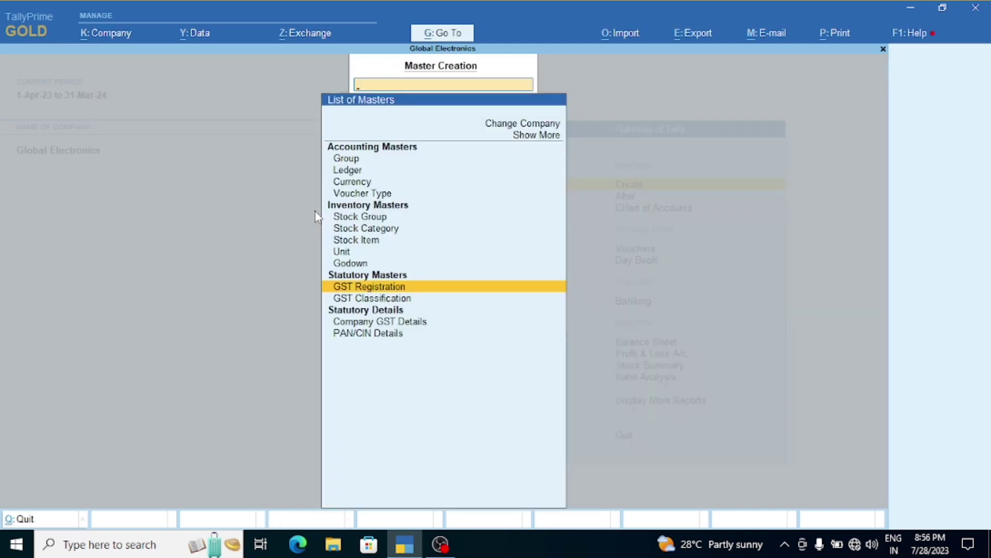